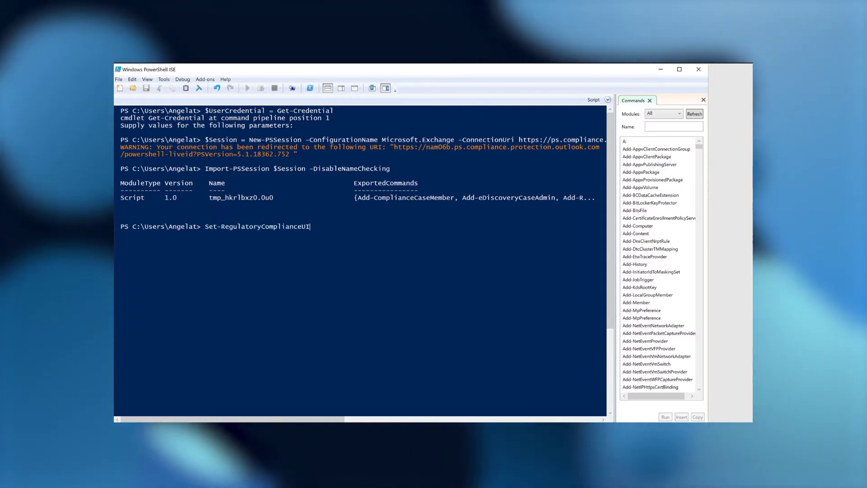
Run Set-RegulatoryComplianceUI with Enabled True, then verify it with Get-RegulatoryComplianceUI
{"action": "key", "text": "Return"}
{"action": "type", "text": "True"}
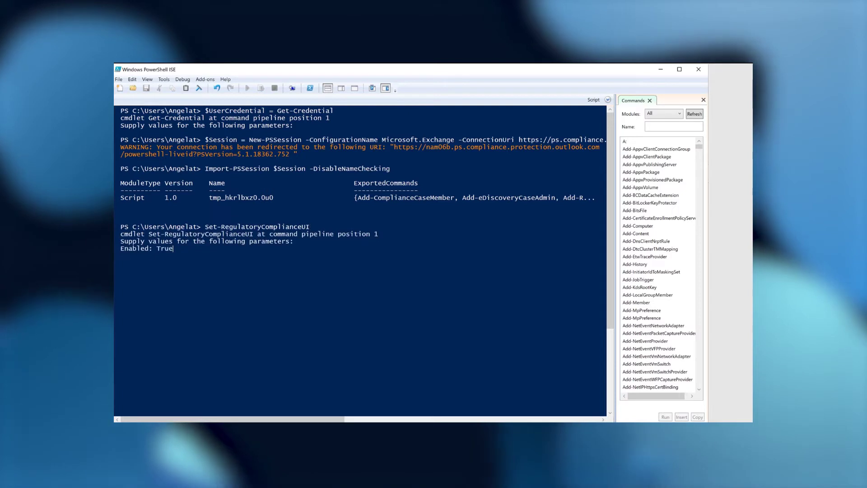
{"action": "key", "text": "Return"}
{"action": "type", "text": "Get-RegulatoryComplianceUI"}
{"action": "key", "text": "Return"}
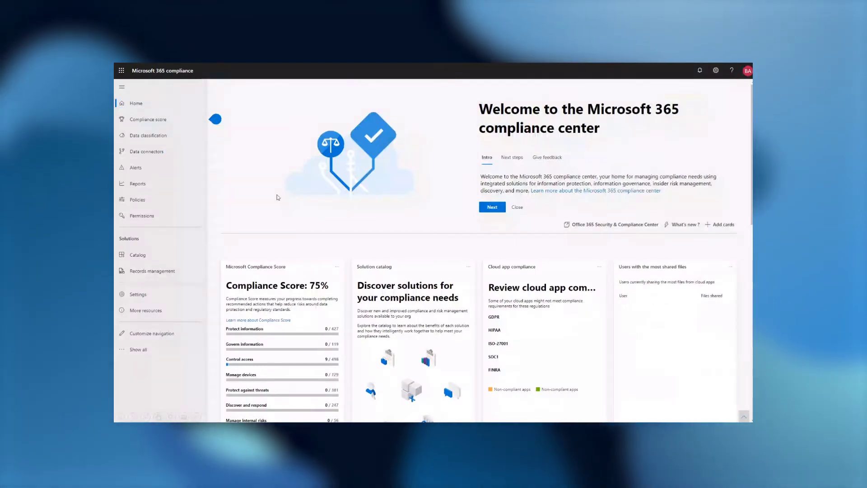
In the File plan, start a new retention label named 'Financial regulatory records' and continue past naming
{"action": "left_click", "coordinate": [145, 272]}
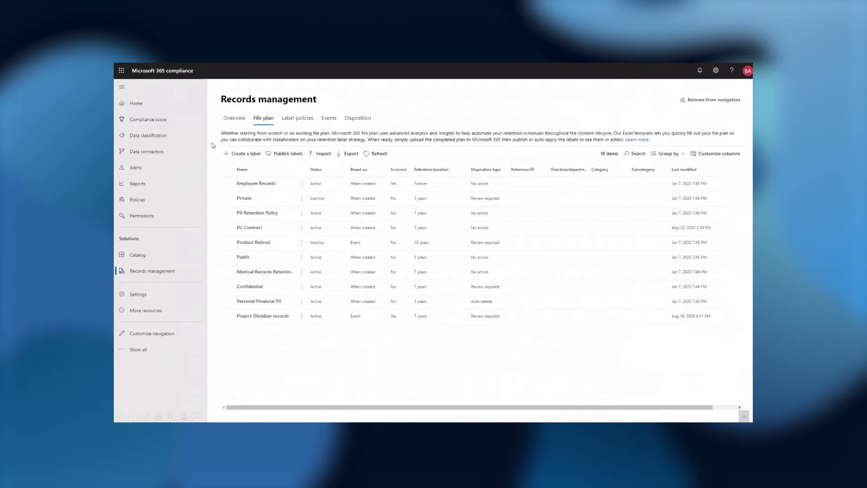
{"action": "left_click", "coordinate": [246, 154]}
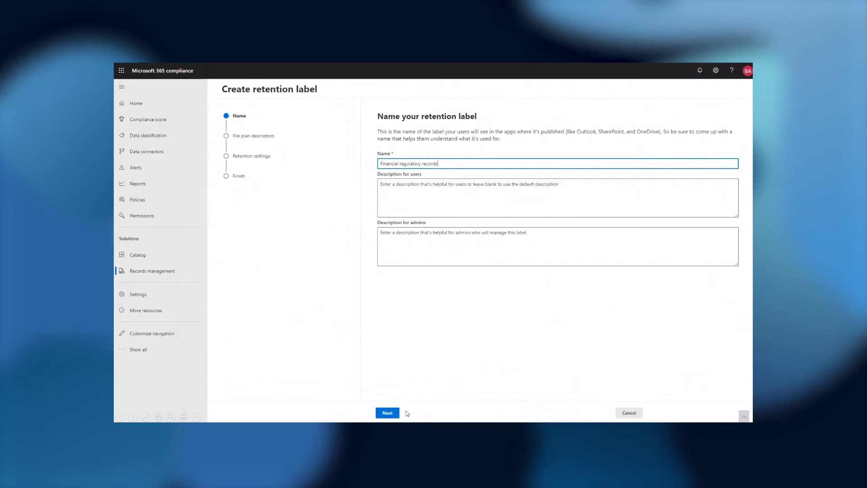
{"action": "left_click", "coordinate": [394, 416]}
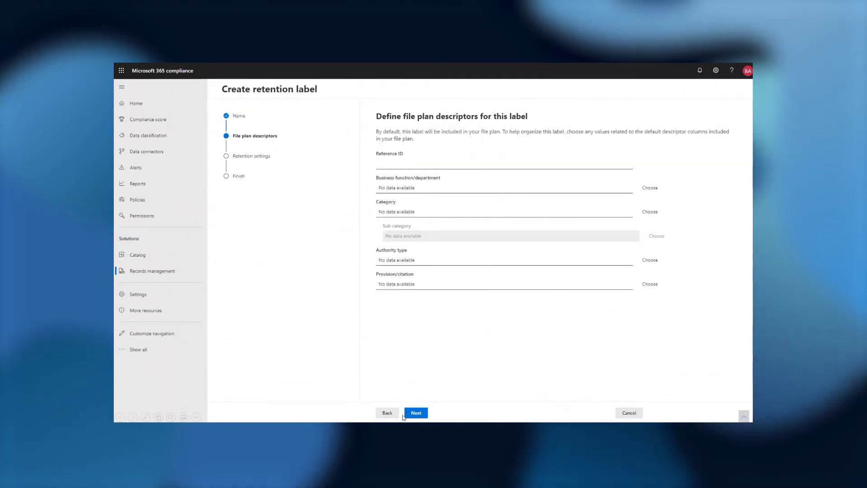
Keep the 7-years-from-creation retention and mark labeled items as regulatory records
{"action": "left_click", "coordinate": [414, 413]}
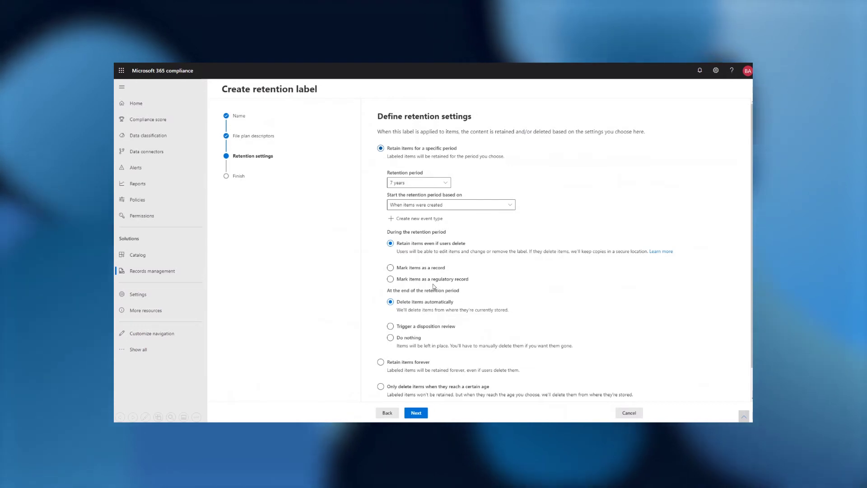
{"action": "left_click", "coordinate": [390, 278]}
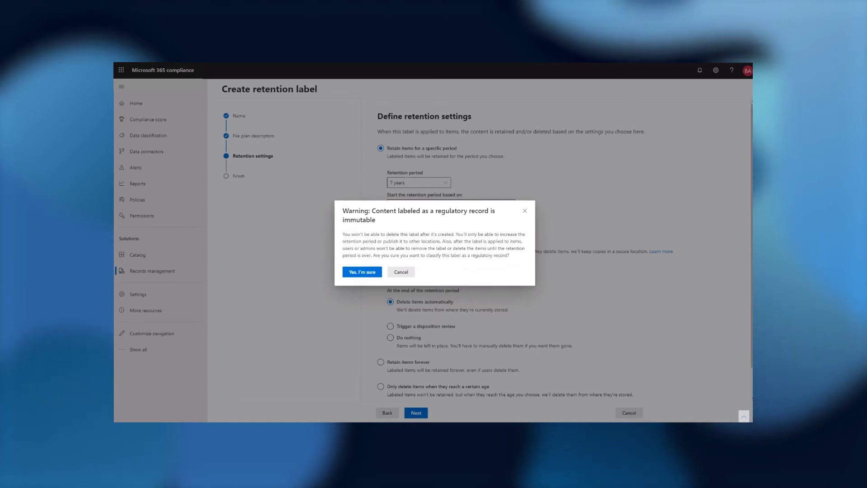
Confirm the regulatory record warning and require a disposition review when retention ends
{"action": "left_click", "coordinate": [363, 274]}
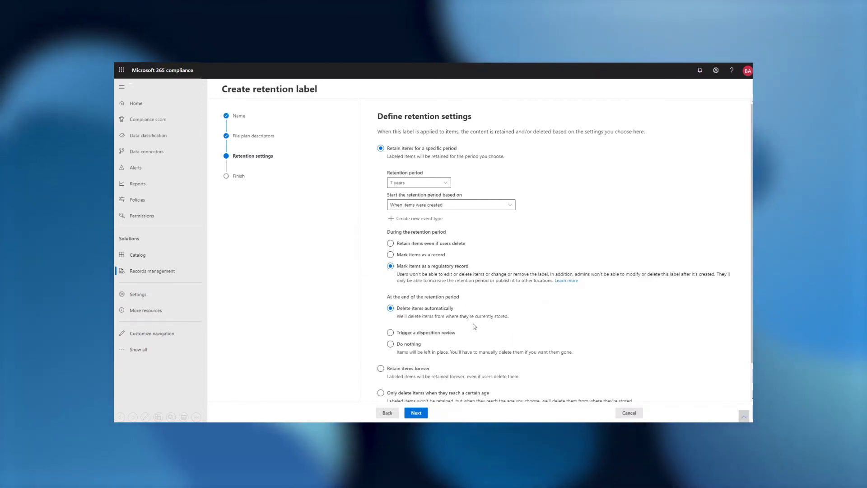
{"action": "left_click", "coordinate": [426, 332]}
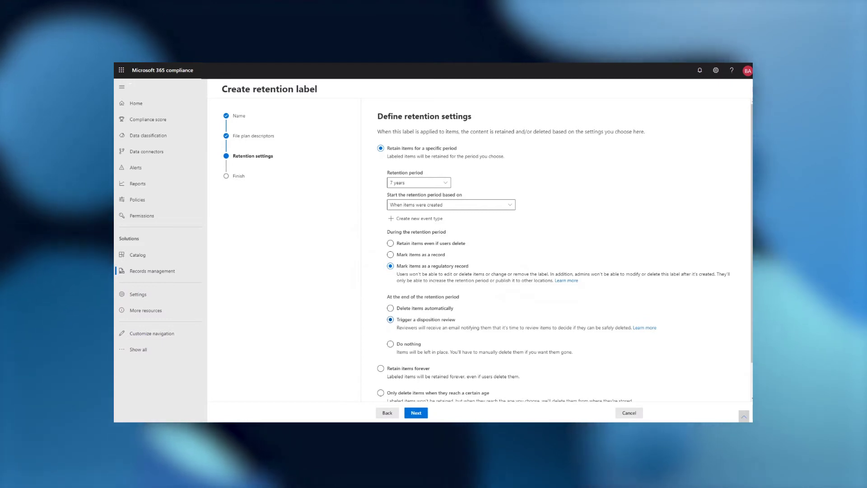
{"action": "left_click", "coordinate": [423, 415]}
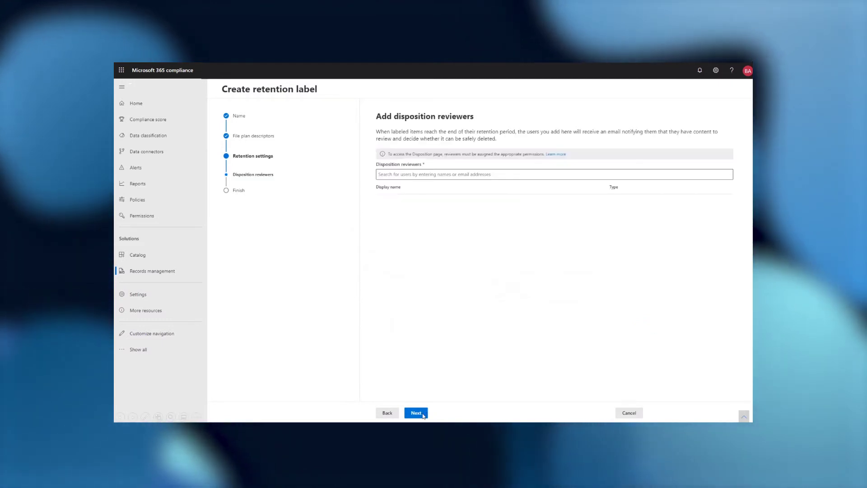
Add two disposition reviewers from the directory search and create the label
{"action": "left_click", "coordinate": [446, 178]}
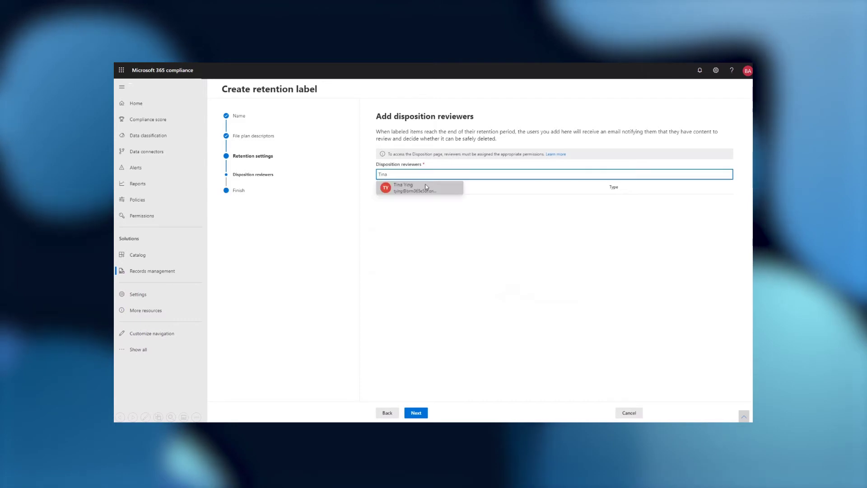
{"action": "left_click", "coordinate": [424, 188]}
{"action": "left_click", "coordinate": [428, 175]}
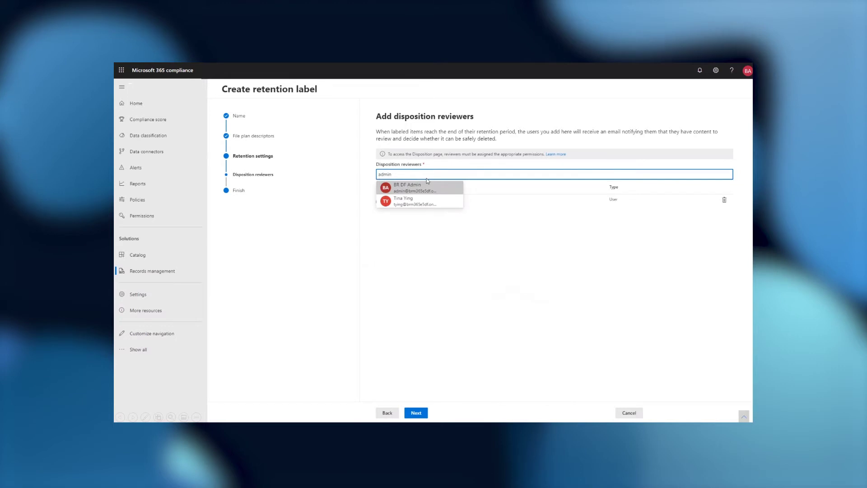
{"action": "left_click", "coordinate": [419, 188]}
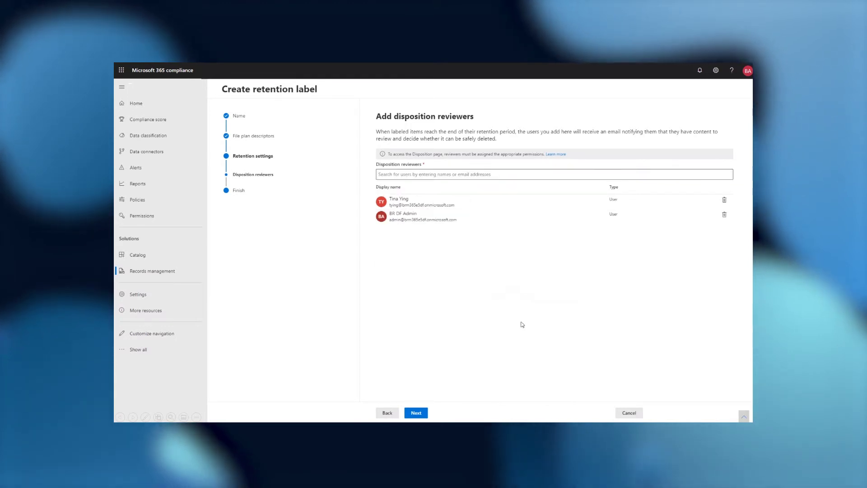
{"action": "left_click", "coordinate": [423, 413]}
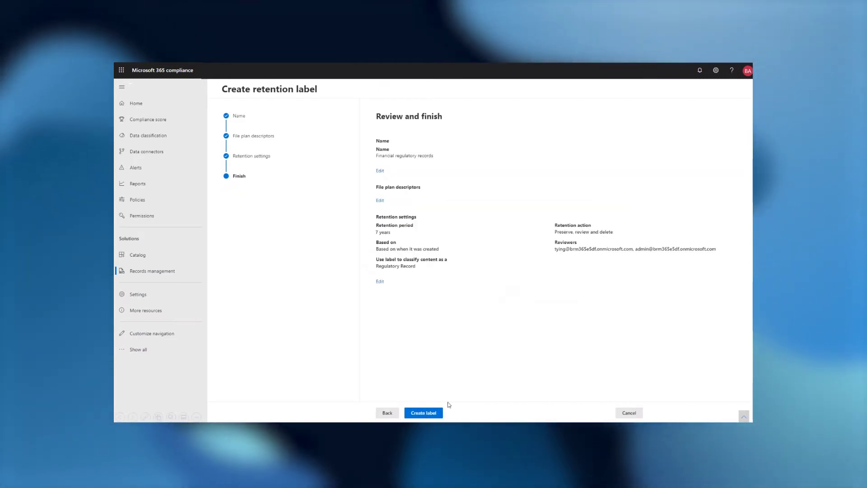
{"action": "left_click", "coordinate": [424, 413]}
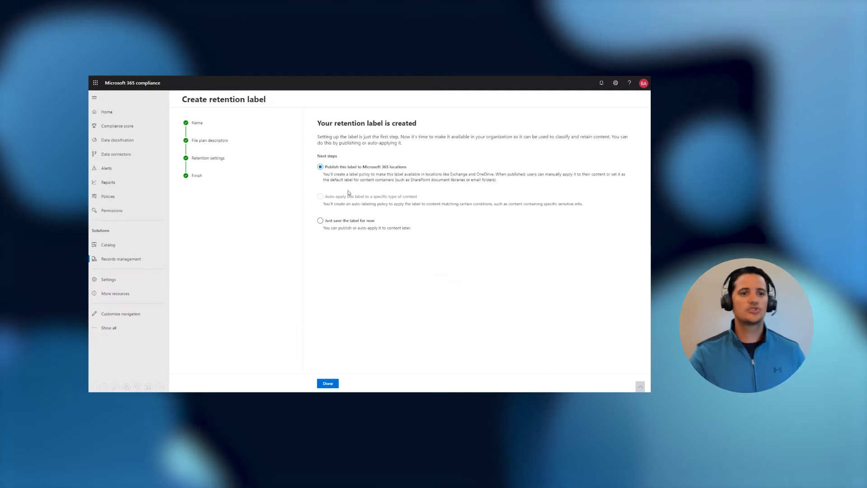
Finish the label and proceed to publishing Financial regulatory records to Microsoft 365 locations
{"action": "left_click", "coordinate": [336, 383]}
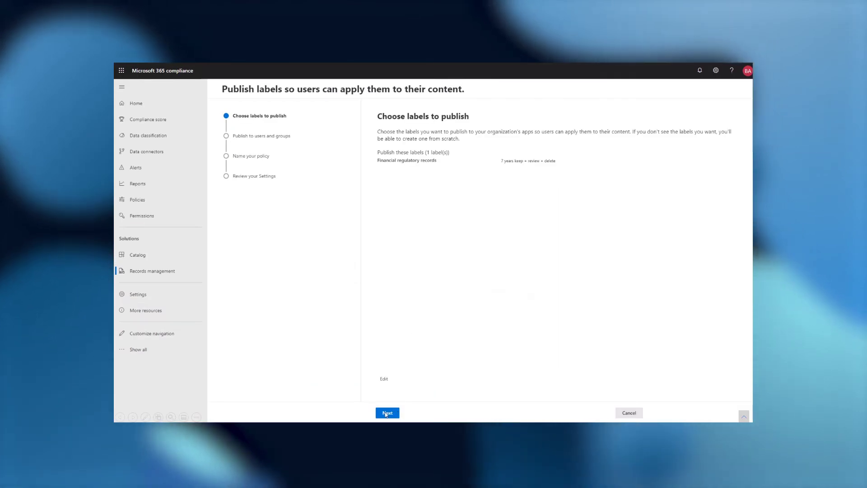
{"action": "left_click", "coordinate": [386, 413]}
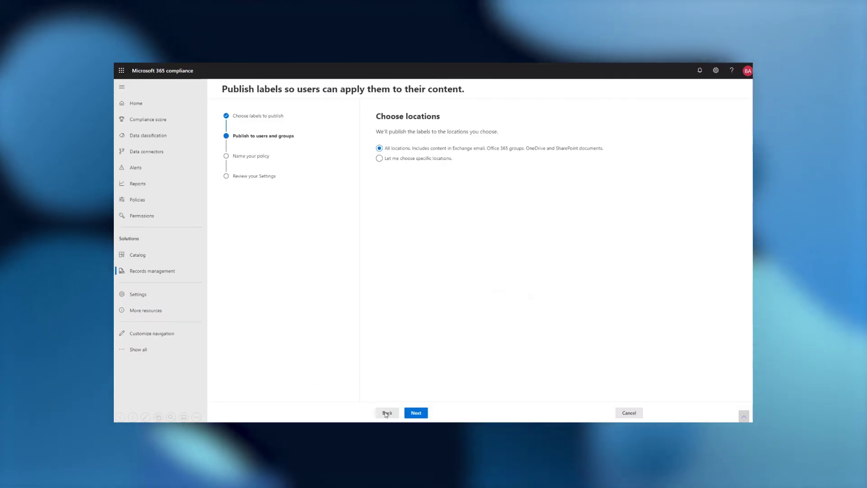
Publish the label to specific locations through a new policy named 'Financial statements policy'
{"action": "left_click", "coordinate": [394, 159]}
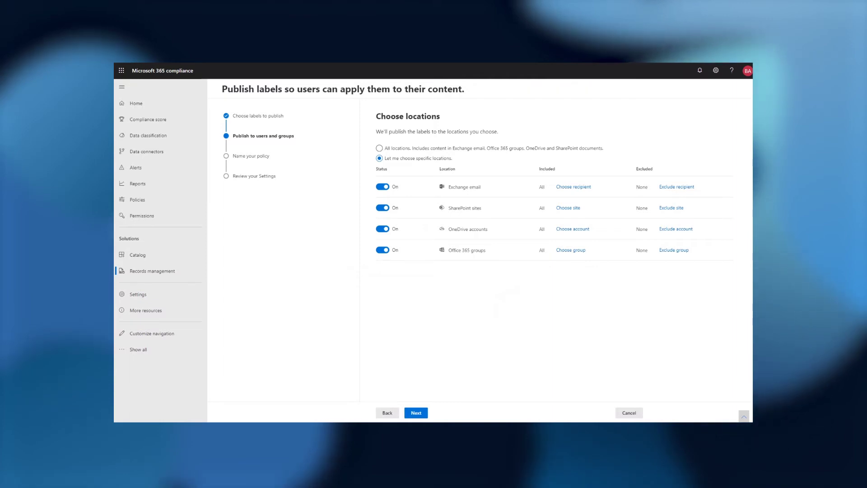
{"action": "left_click", "coordinate": [421, 413]}
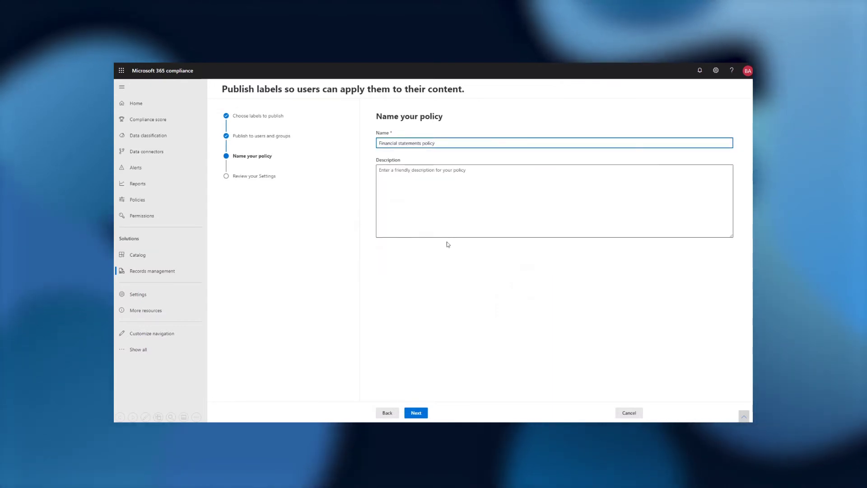
{"action": "left_click", "coordinate": [424, 415]}
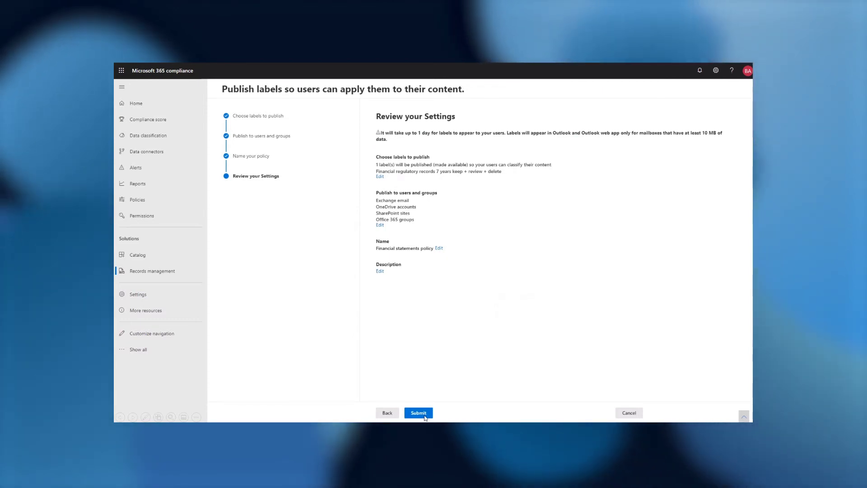
{"action": "left_click", "coordinate": [424, 416]}
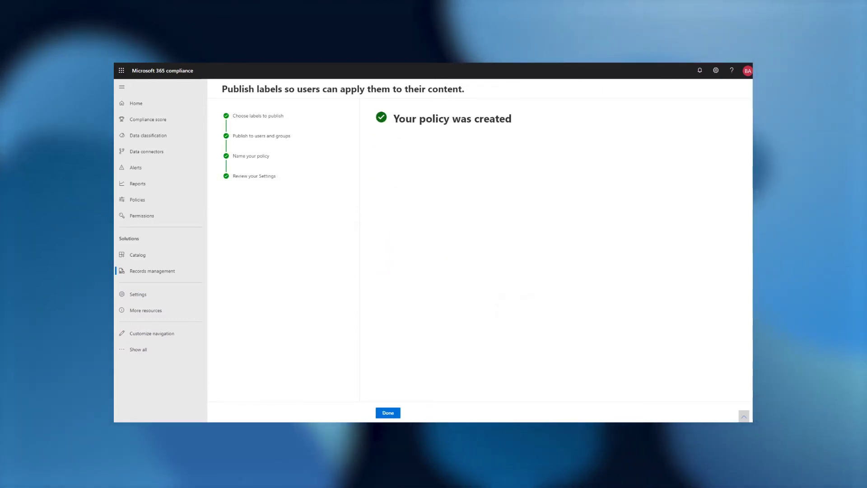
{"action": "left_click", "coordinate": [387, 412]}
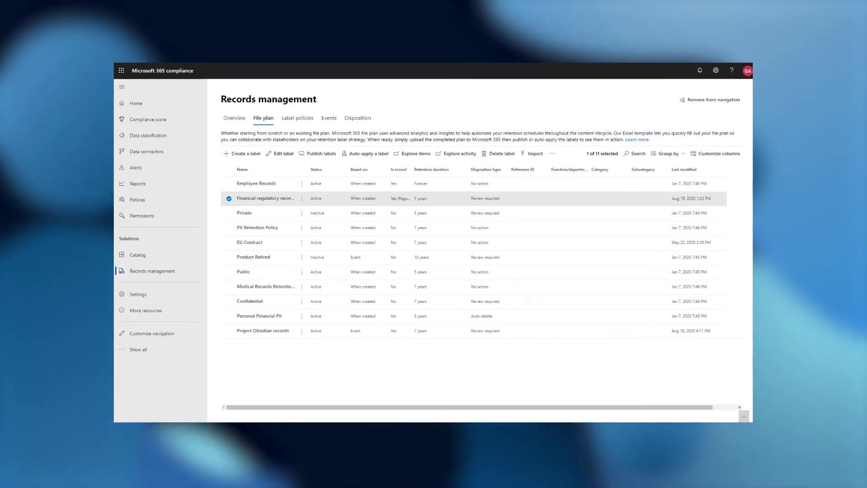
Open the Financial regulatory records label's details in the File plan and choose Edit label
{"action": "left_click", "coordinate": [315, 200]}
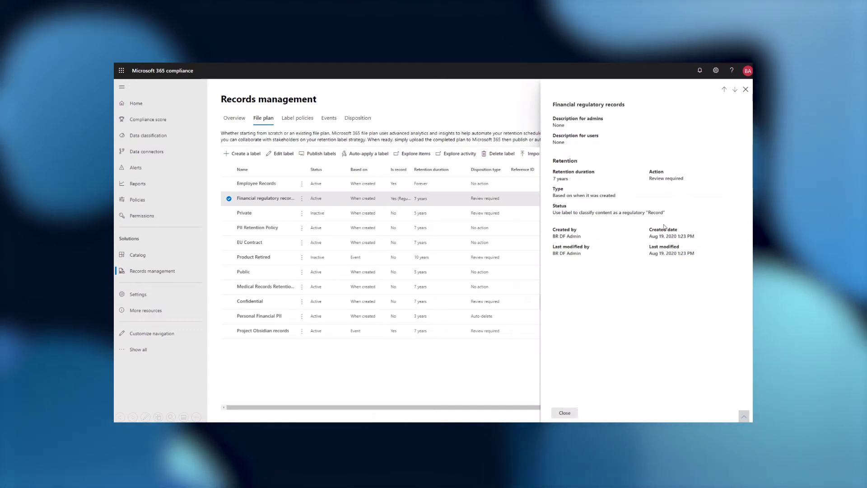
{"action": "left_click", "coordinate": [290, 156]}
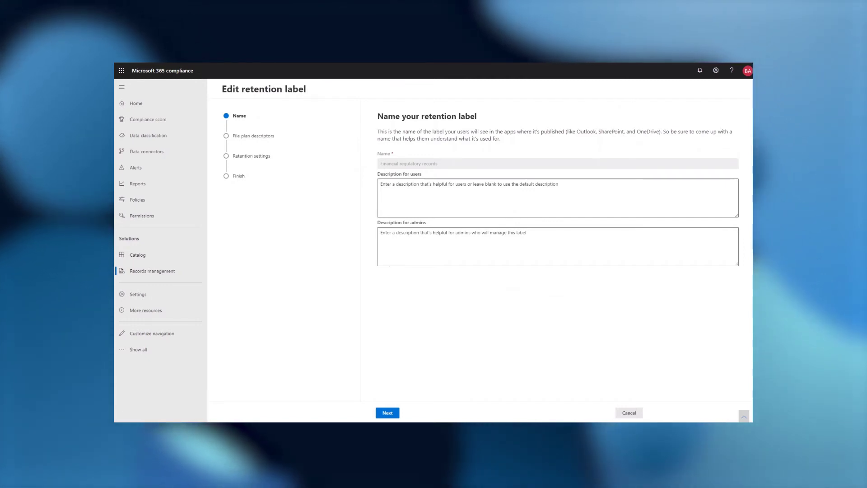
Advance through the label's retention settings, hitting the error that the period can't be shortened
{"action": "left_click", "coordinate": [389, 413]}
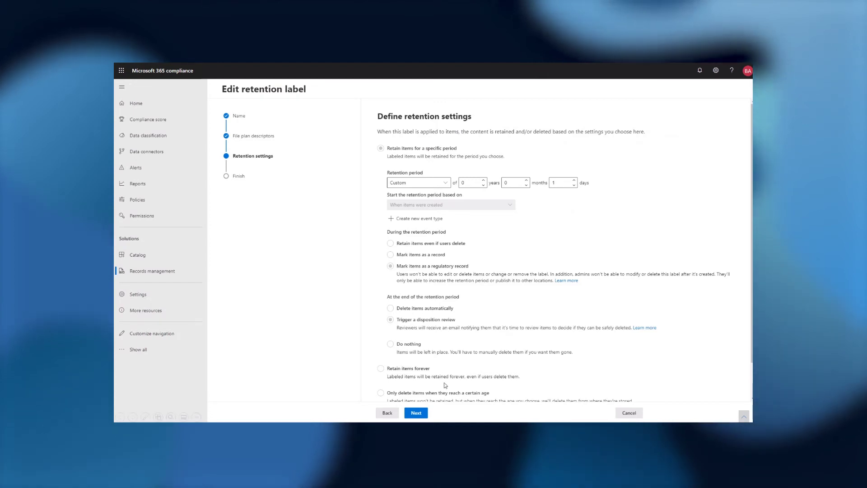
{"action": "left_click", "coordinate": [419, 418]}
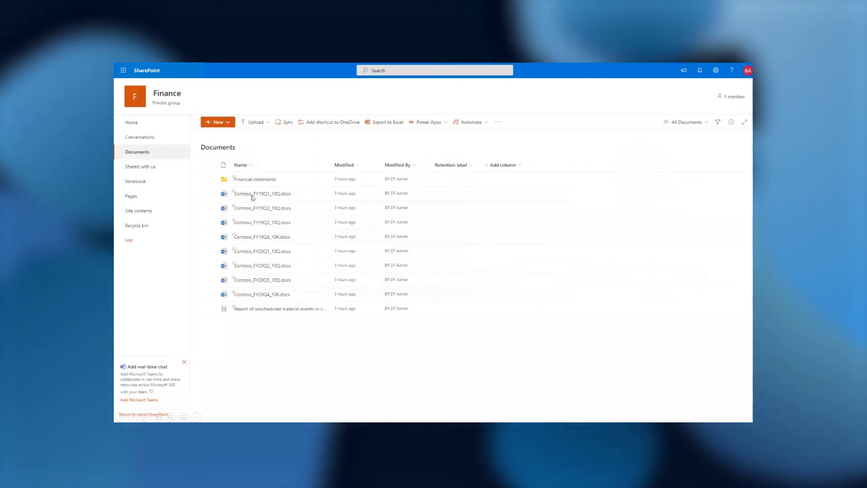
Apply the Financial regulatory records label to Contoso_FY19Q1_10Q.docx from its details pane and confirm
{"action": "left_click", "coordinate": [209, 194]}
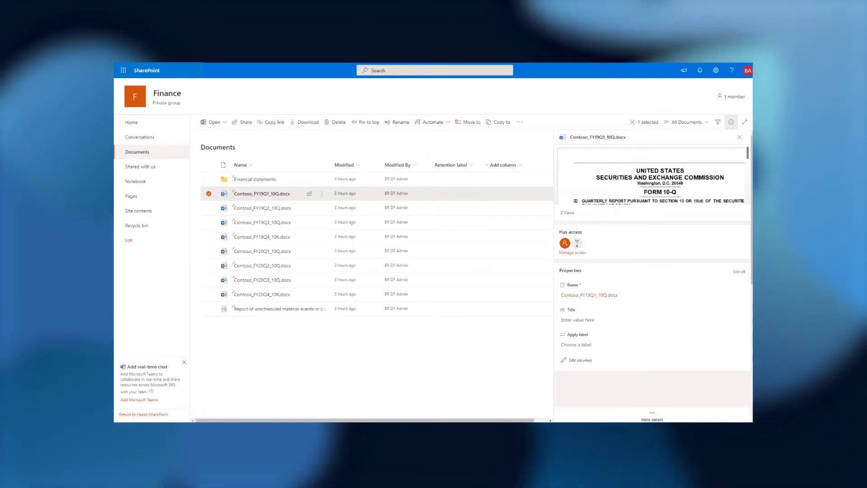
{"action": "left_click", "coordinate": [585, 345]}
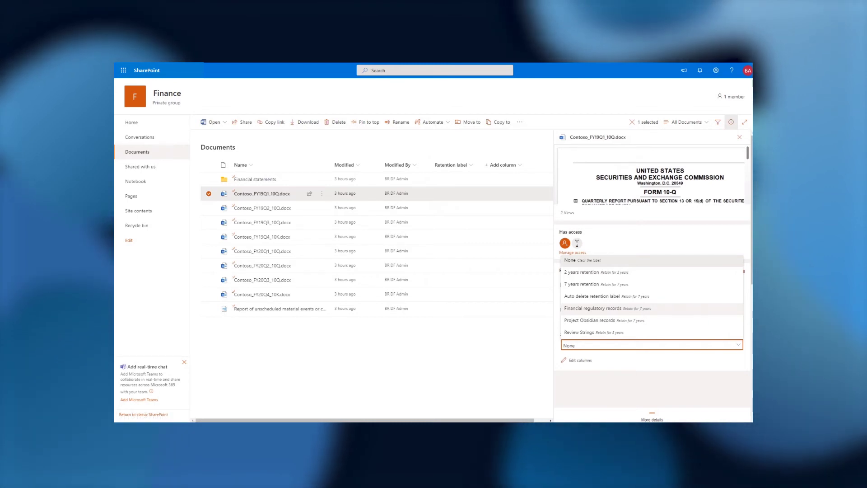
{"action": "left_click", "coordinate": [633, 309]}
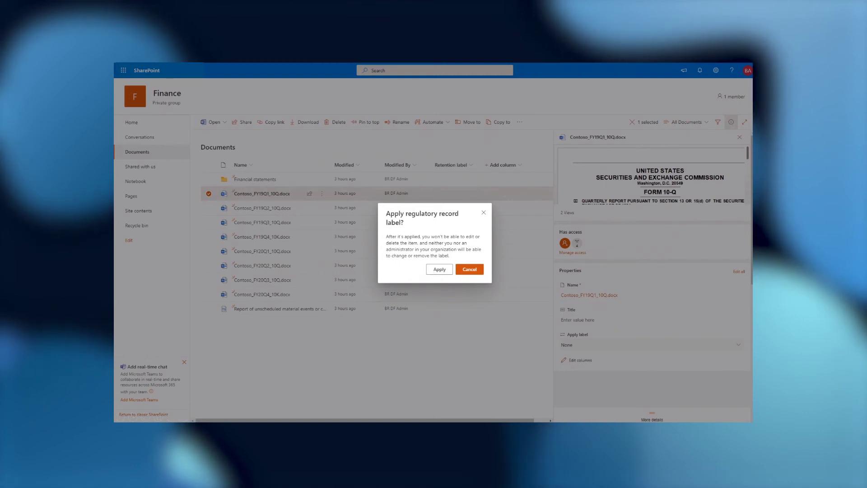
{"action": "left_click", "coordinate": [439, 269]}
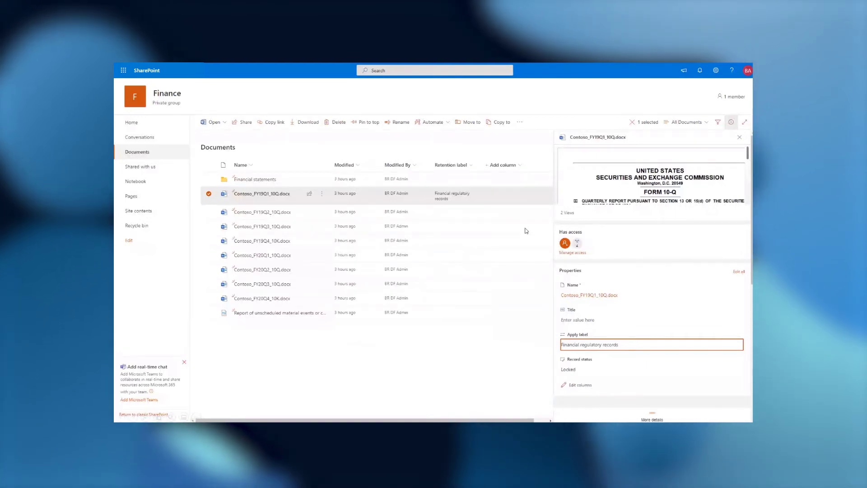
Try saving the Title 'FY19Q1 Form10-Q' on the locked file, then close the rejected edit panel
{"action": "left_click", "coordinate": [582, 320]}
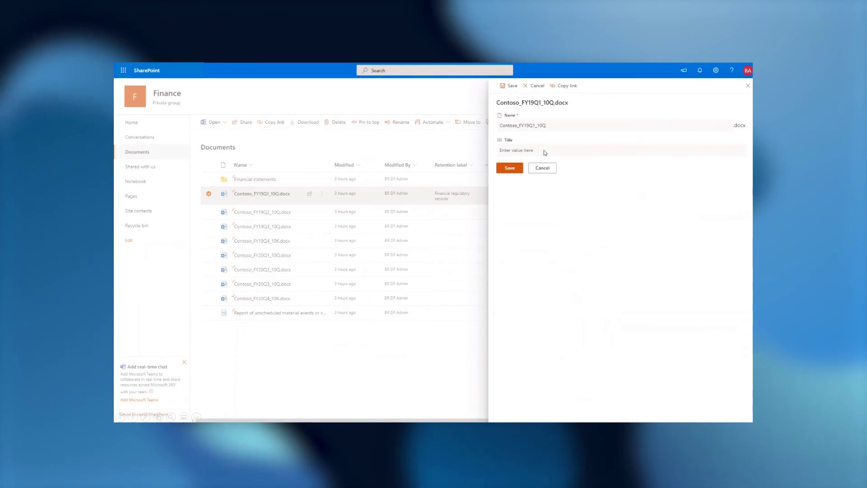
{"action": "left_click", "coordinate": [543, 151]}
{"action": "type", "text": "FY19Q1 Form10-Q"}
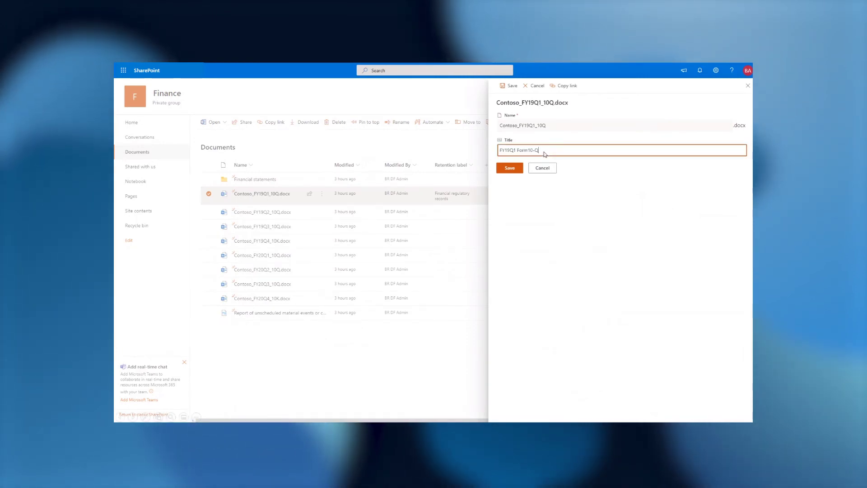
{"action": "left_click", "coordinate": [515, 170]}
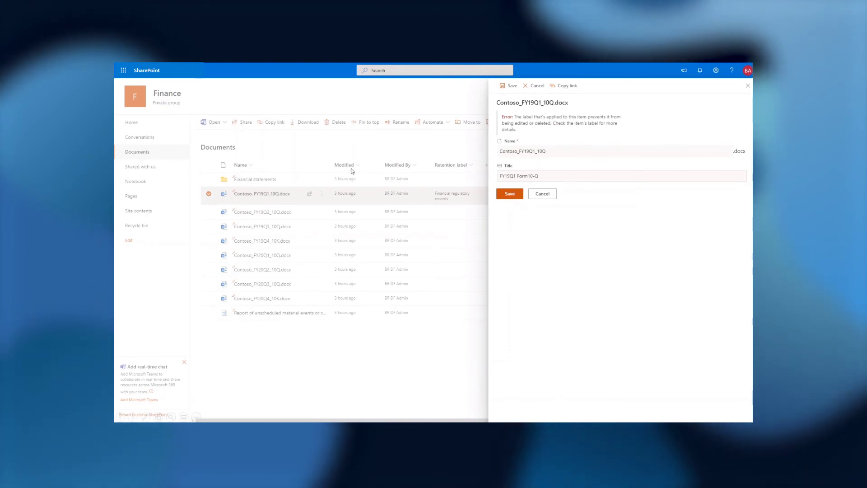
{"action": "left_click", "coordinate": [273, 200]}
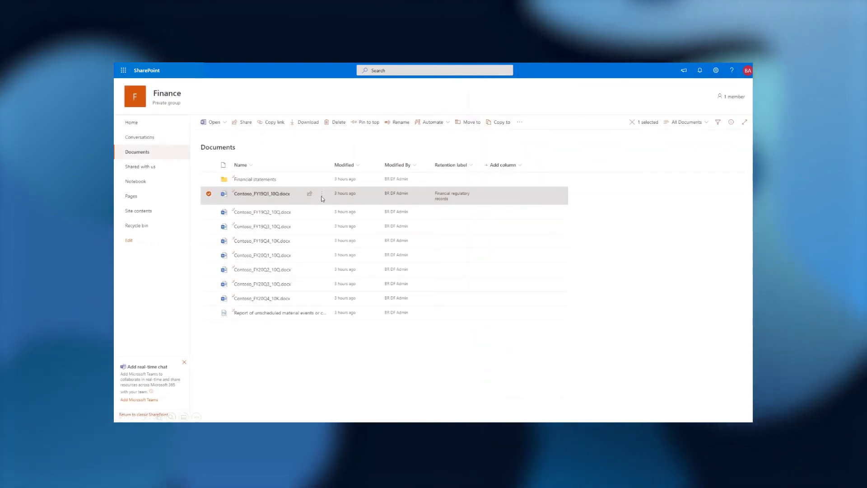
Move Contoso_FY19Q1_10Q.docx into the Financial statements folder in the current library, then open that folder
{"action": "left_click", "coordinate": [322, 193]}
{"action": "left_click", "coordinate": [339, 315]}
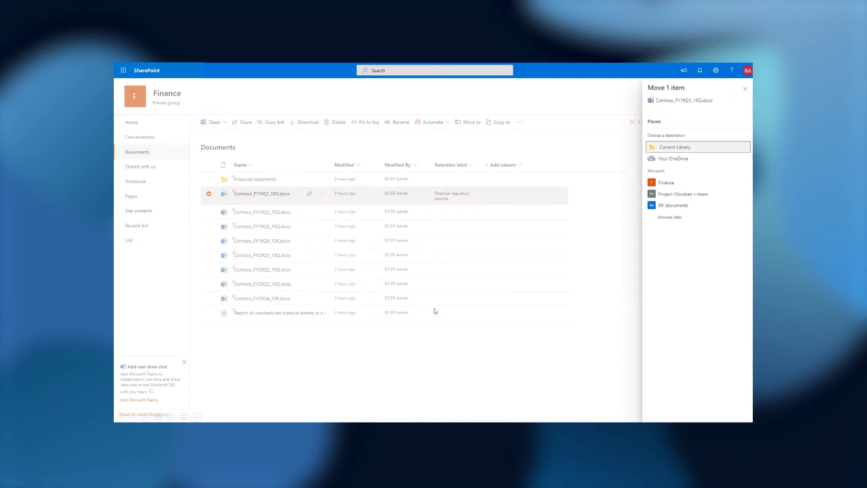
{"action": "left_click", "coordinate": [663, 151]}
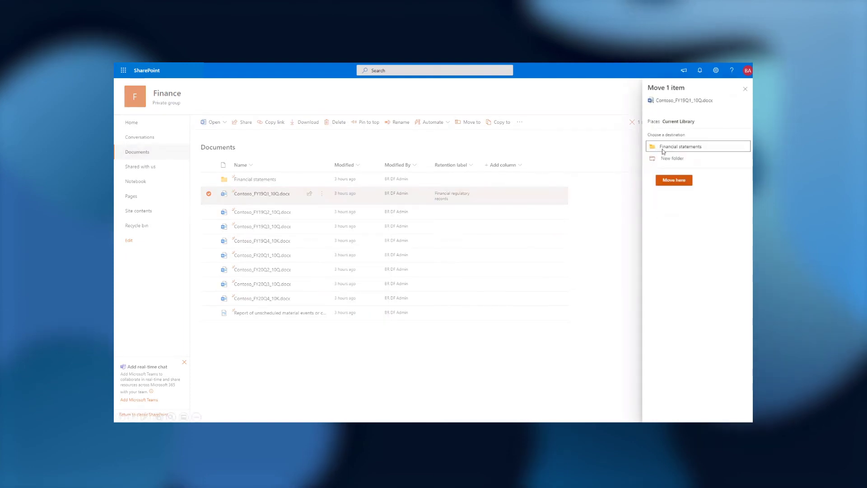
{"action": "left_click", "coordinate": [672, 179]}
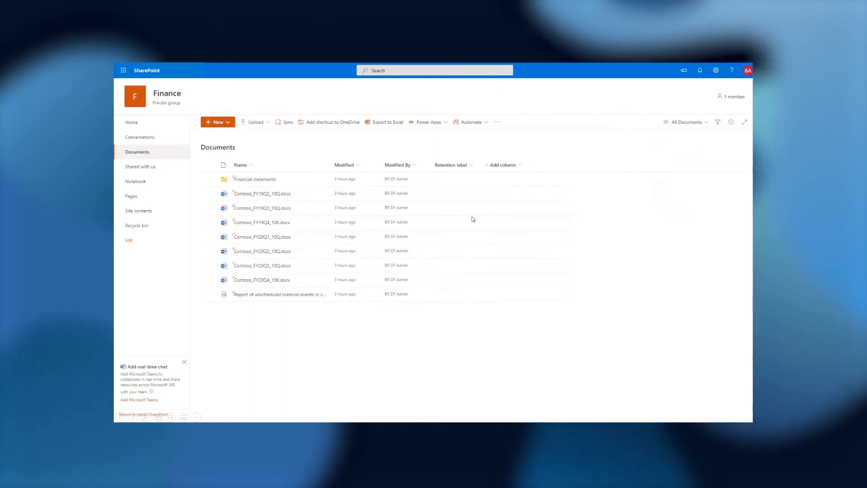
{"action": "left_click", "coordinate": [260, 179]}
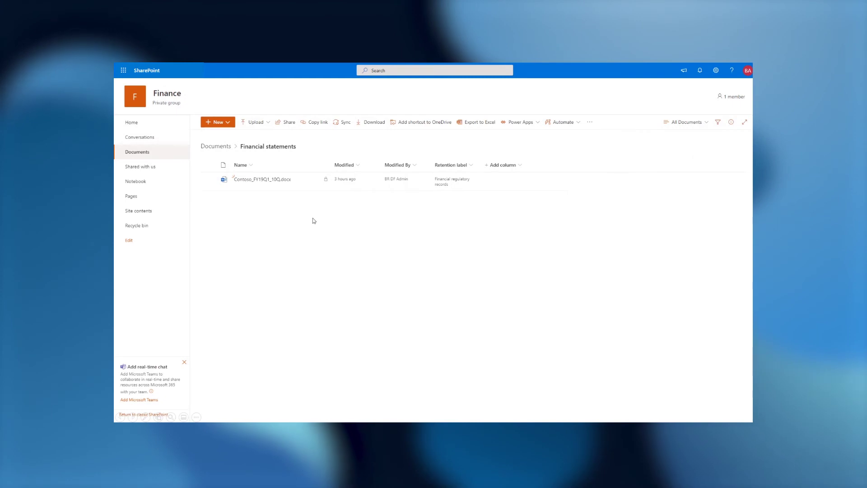
{"action": "left_click", "coordinate": [213, 183]}
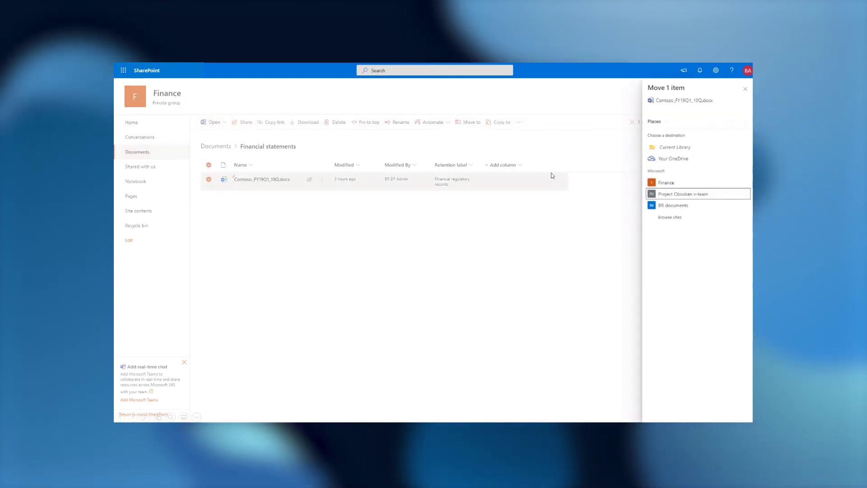
Try moving the 10-Q file to the Project Obsidian v-team site; its retention label blocks the move
{"action": "left_click", "coordinate": [681, 194]}
{"action": "left_click", "coordinate": [679, 145]}
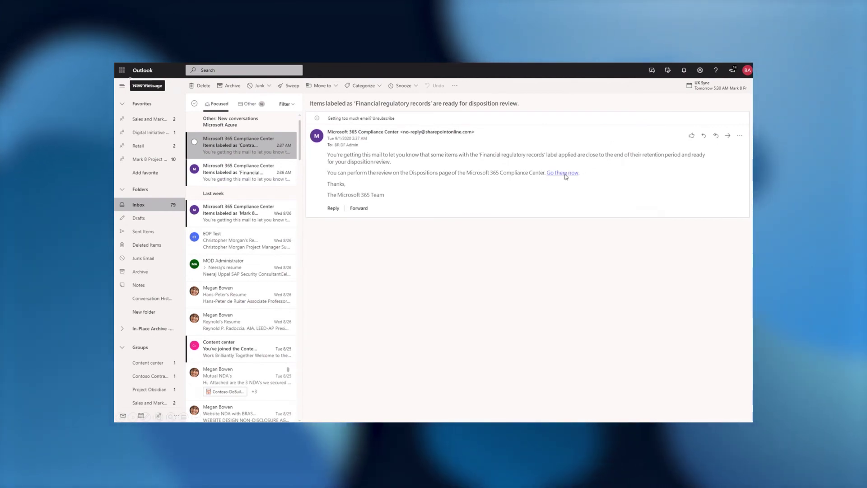
Follow the email's 'Go there now' link to the pending dispositions for Financial regulatory records
{"action": "left_click", "coordinate": [563, 172]}
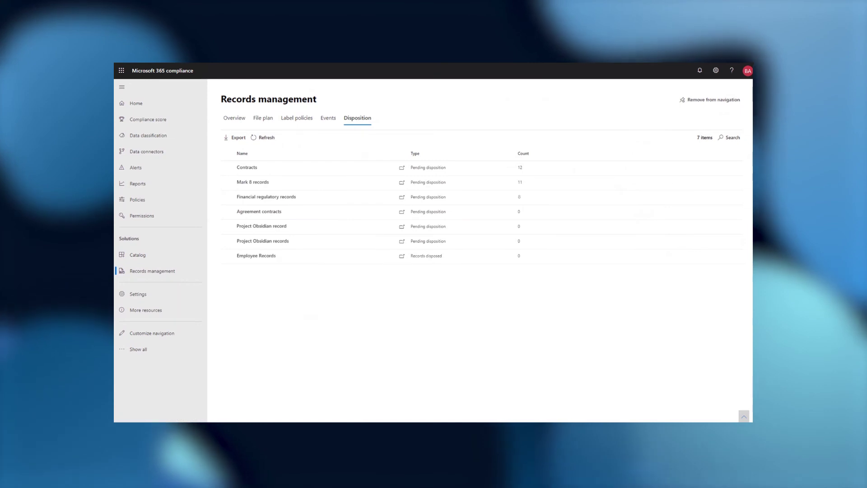
{"action": "left_click", "coordinate": [401, 197]}
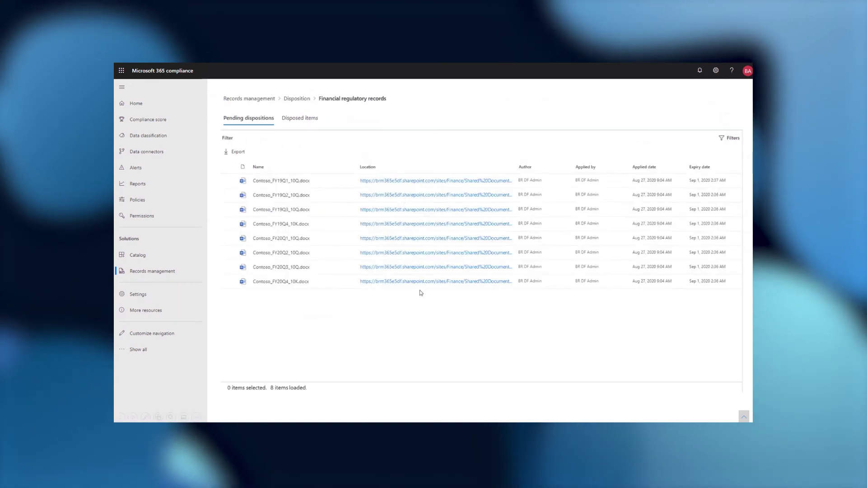
Preview Contoso_FY19Q1_10Q.docx and view its details: expiration Sep 1, 2020, labeled Aug 27, 2020
{"action": "left_click", "coordinate": [311, 183]}
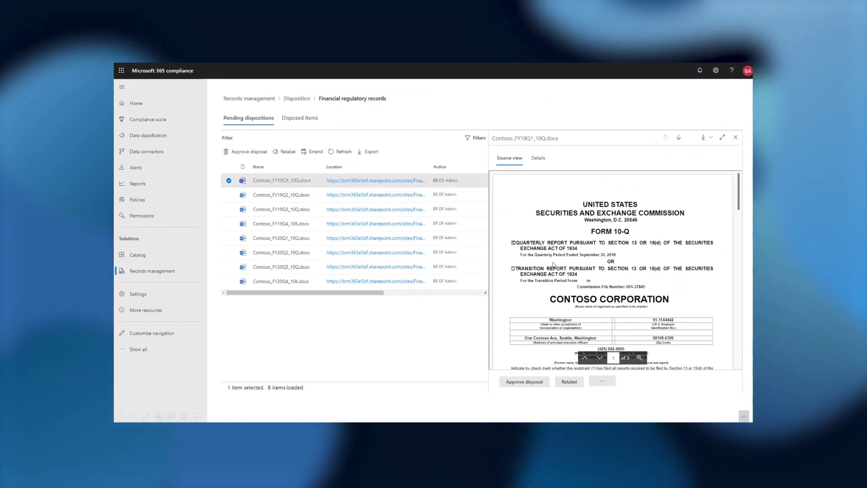
{"action": "left_click", "coordinate": [537, 159]}
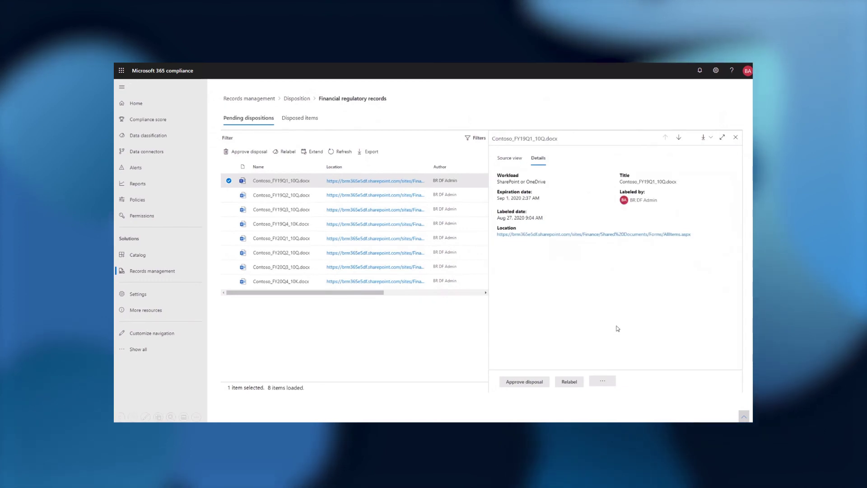
Approve disposal of Contoso_FY19Q1_10Q.docx with the comment 'Approved for disposal' and confirm it under Disposed items
{"action": "left_click", "coordinate": [525, 382]}
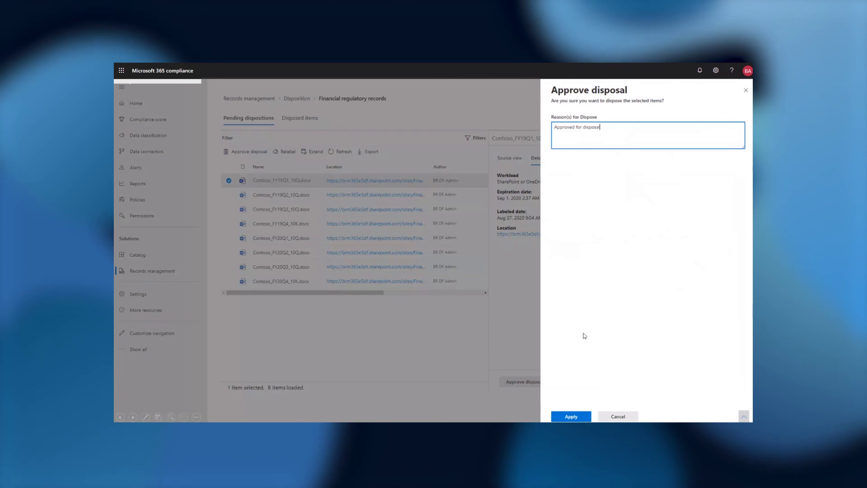
{"action": "left_click", "coordinate": [571, 415]}
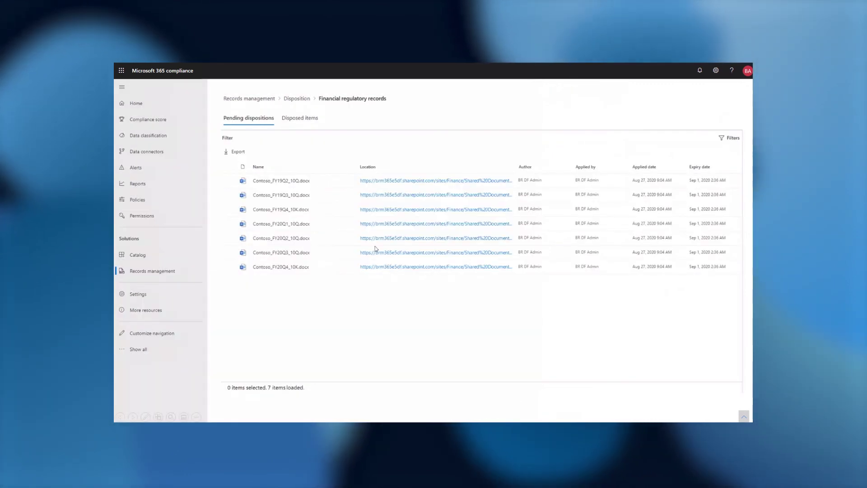
{"action": "left_click", "coordinate": [307, 118]}
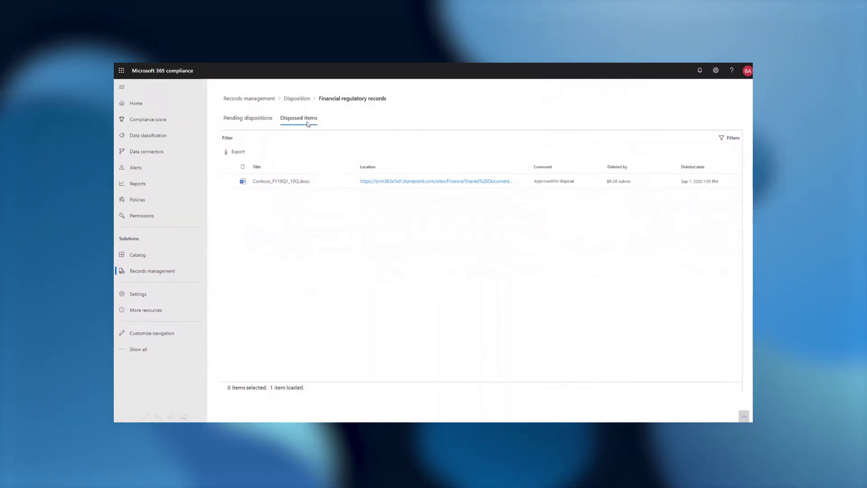